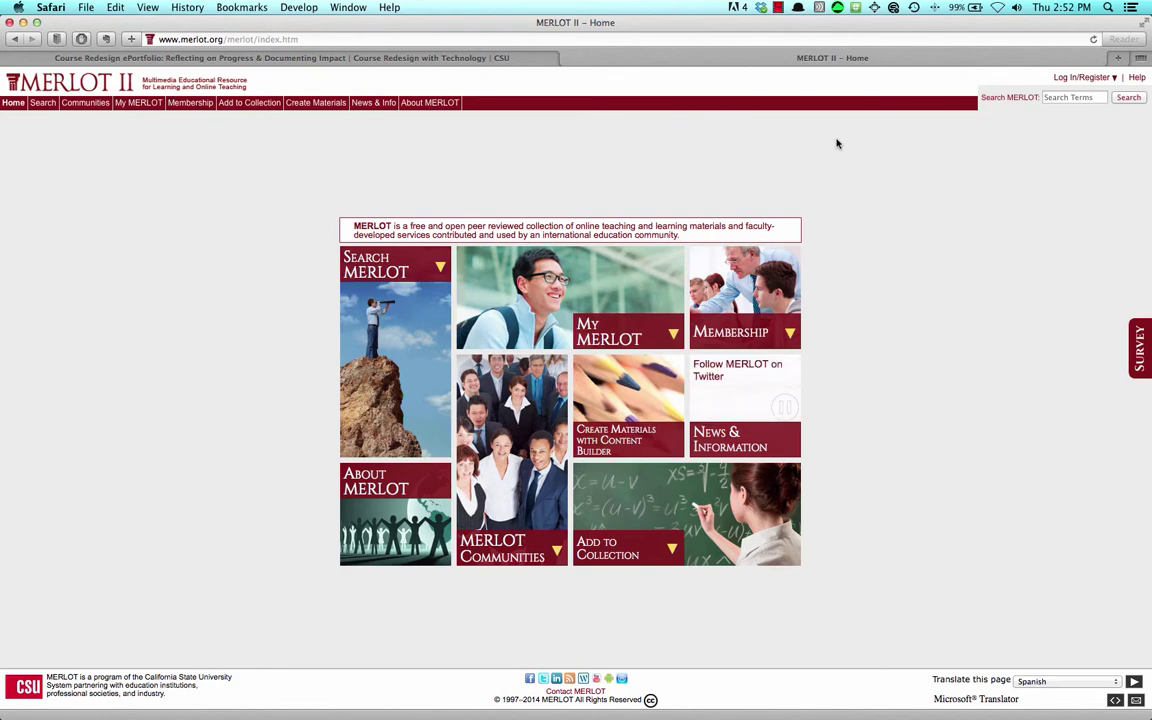
Review the Course Redesign ePortfolio page down to the ePortfolio showcase and the ePortfolio criteria
key(ctrl+Tab)
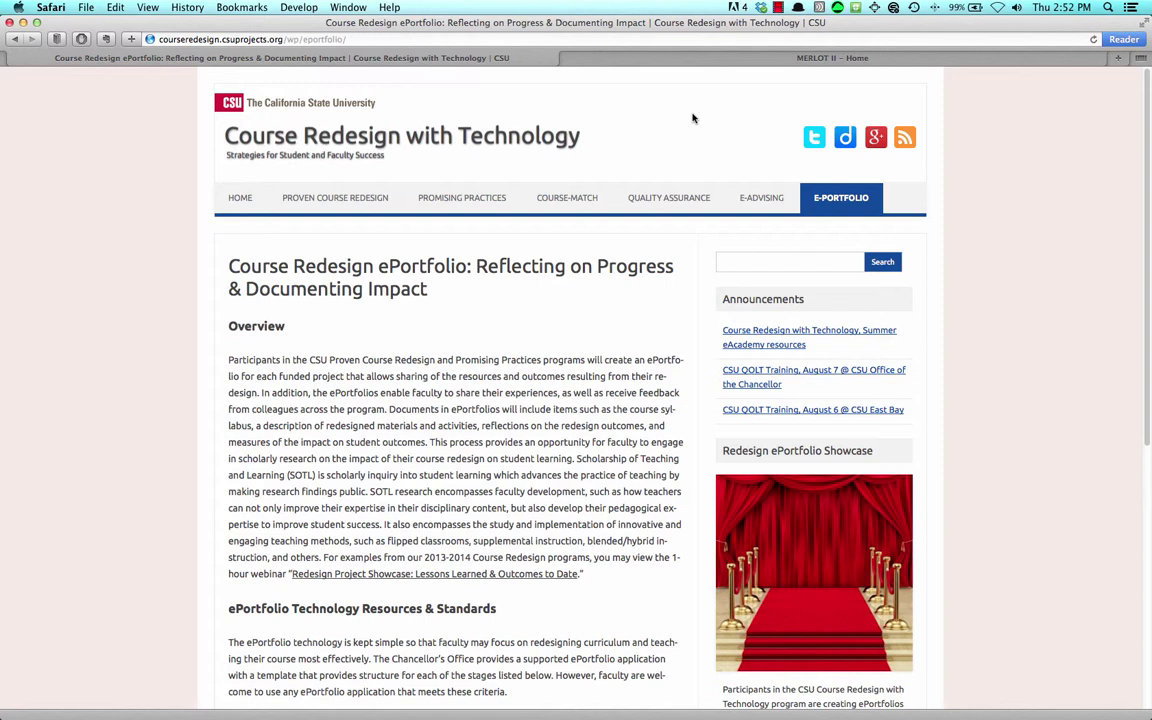
mouse_move(862, 198)
scroll(995, 299, down, 1)
scroll(995, 299, down, 8)
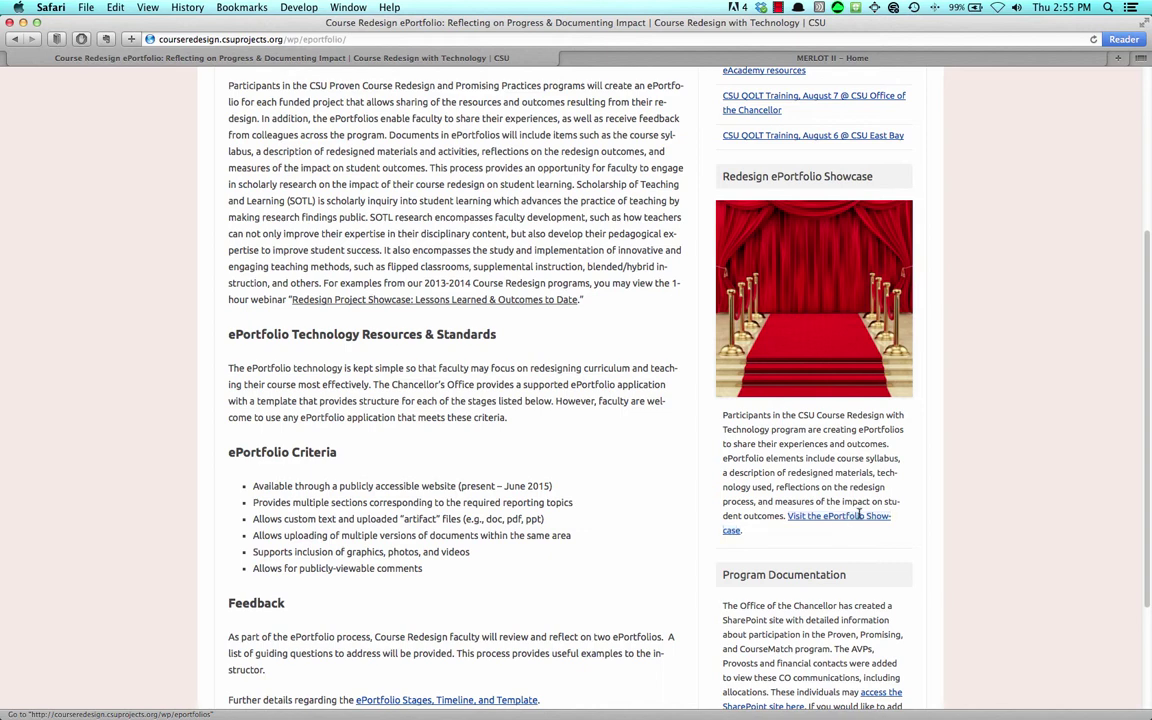
Open Content Builder from the MERLOT home page and log in with the member username and account password
click(844, 58)
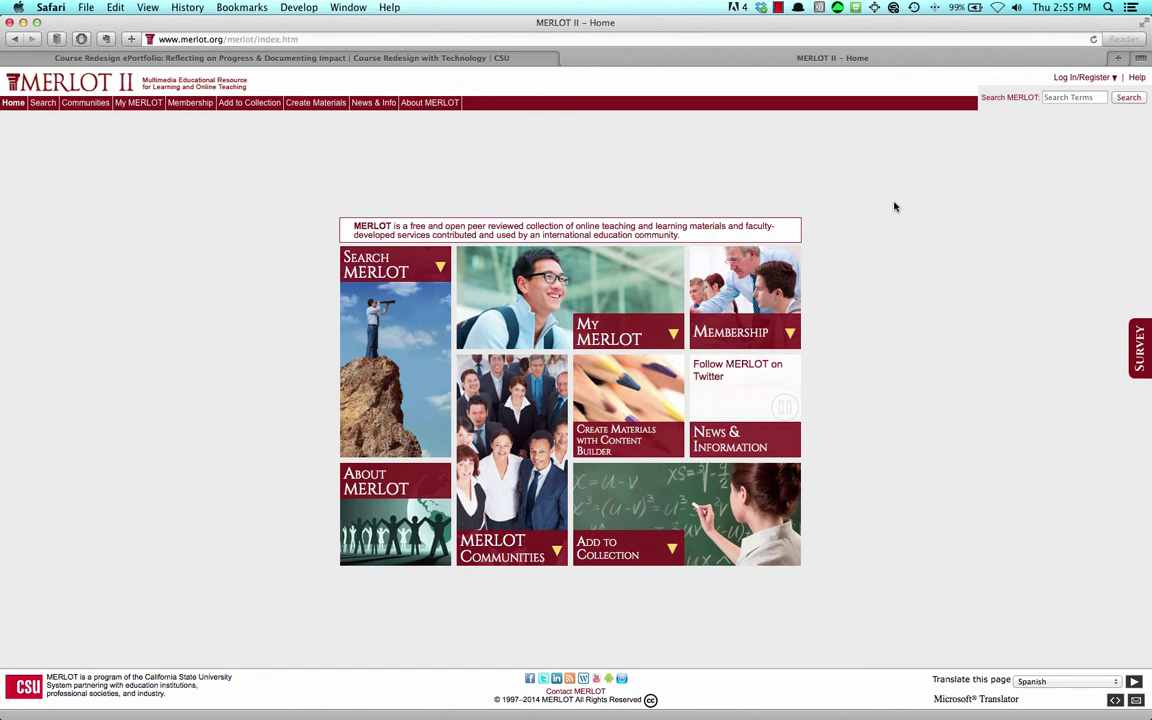
click(638, 401)
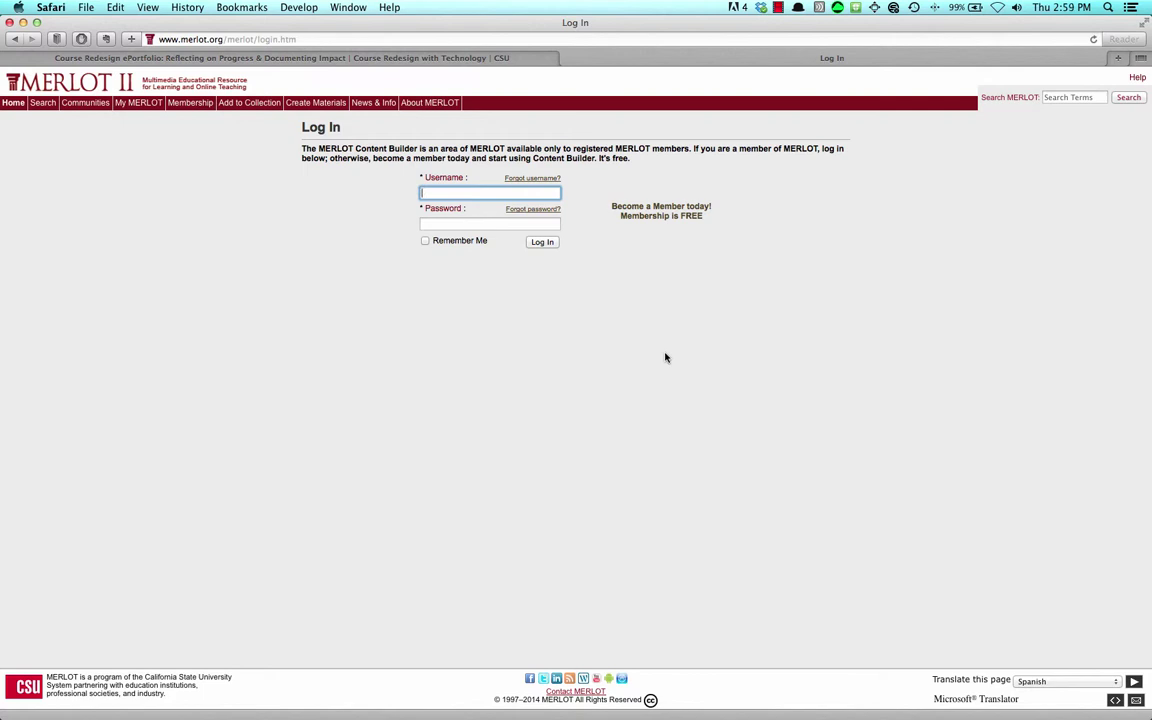
text(taptapdan)
key(Tab)
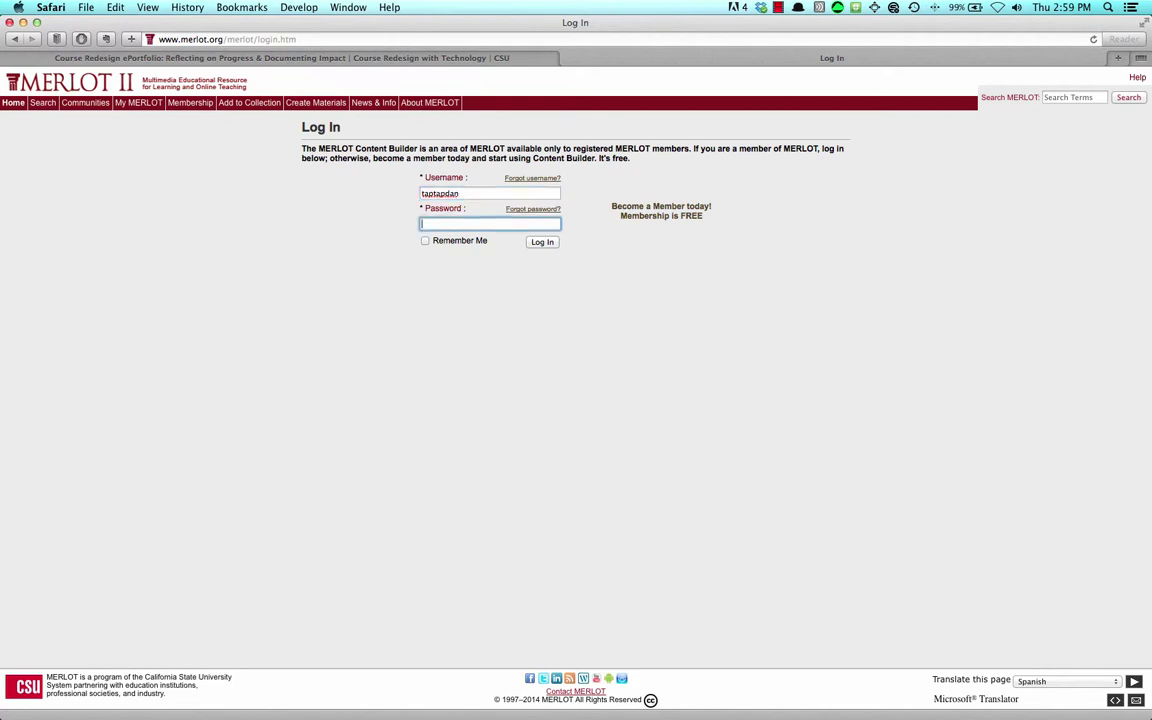
text(••••••••••)
click(545, 243)
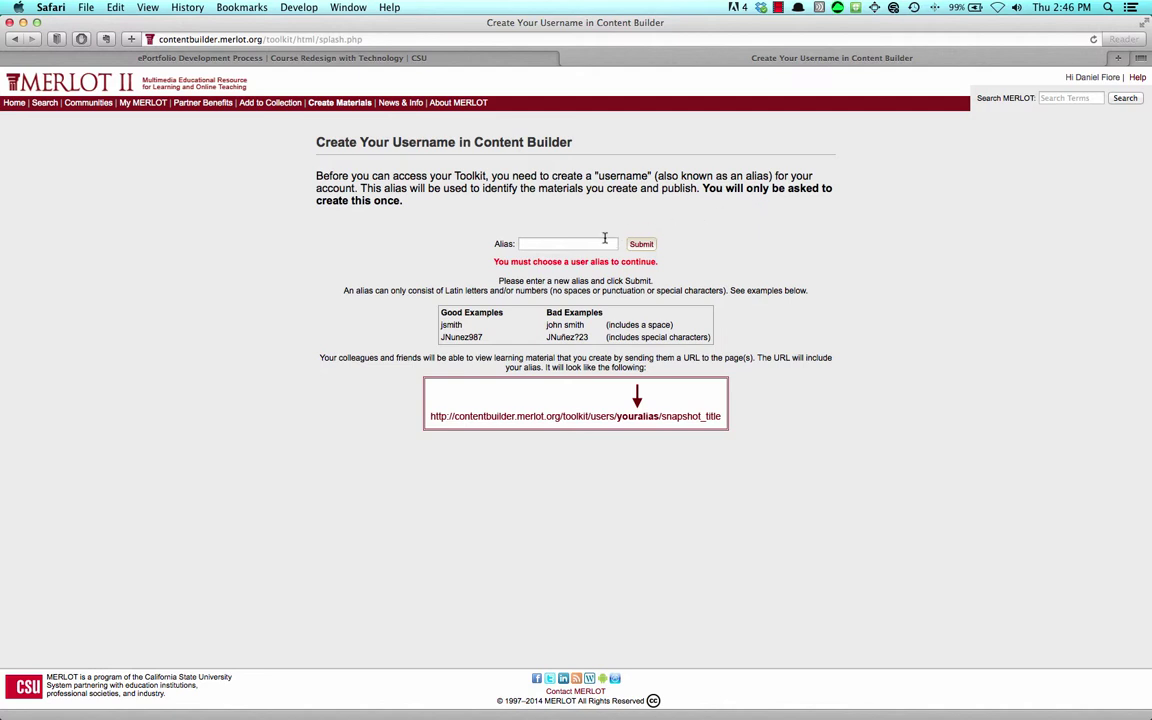
Enter the user's alias for Content Builder and submit it
click(545, 244)
text(taptapdan)
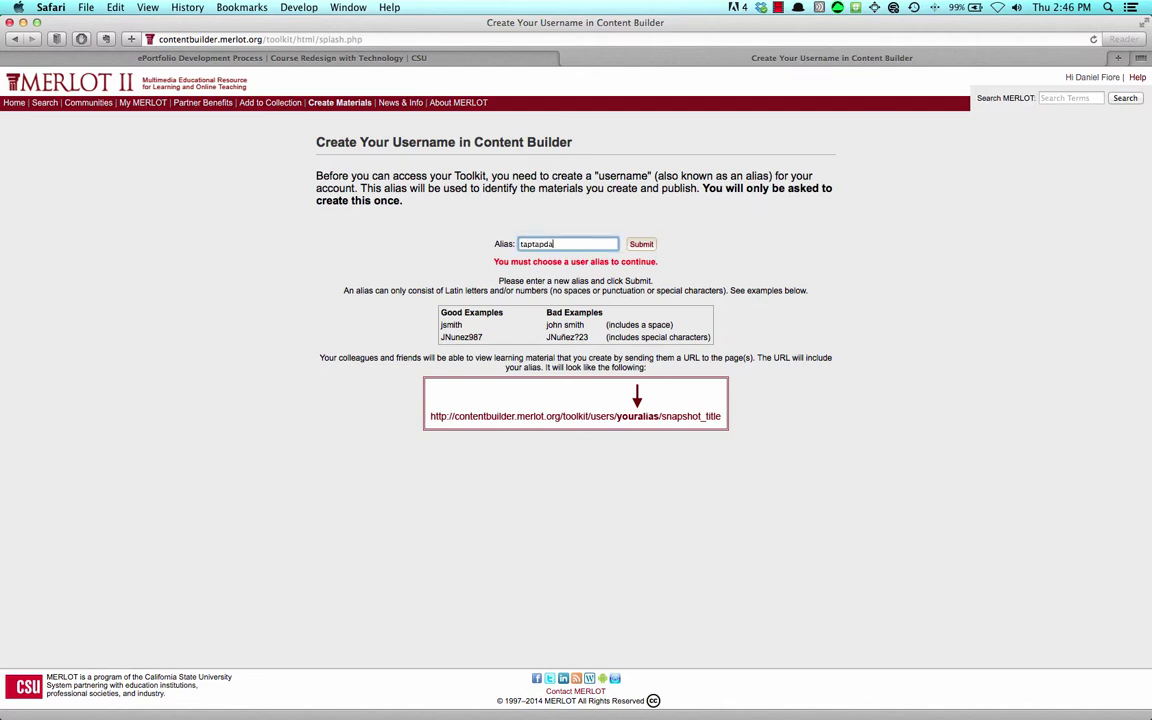
click(648, 249)
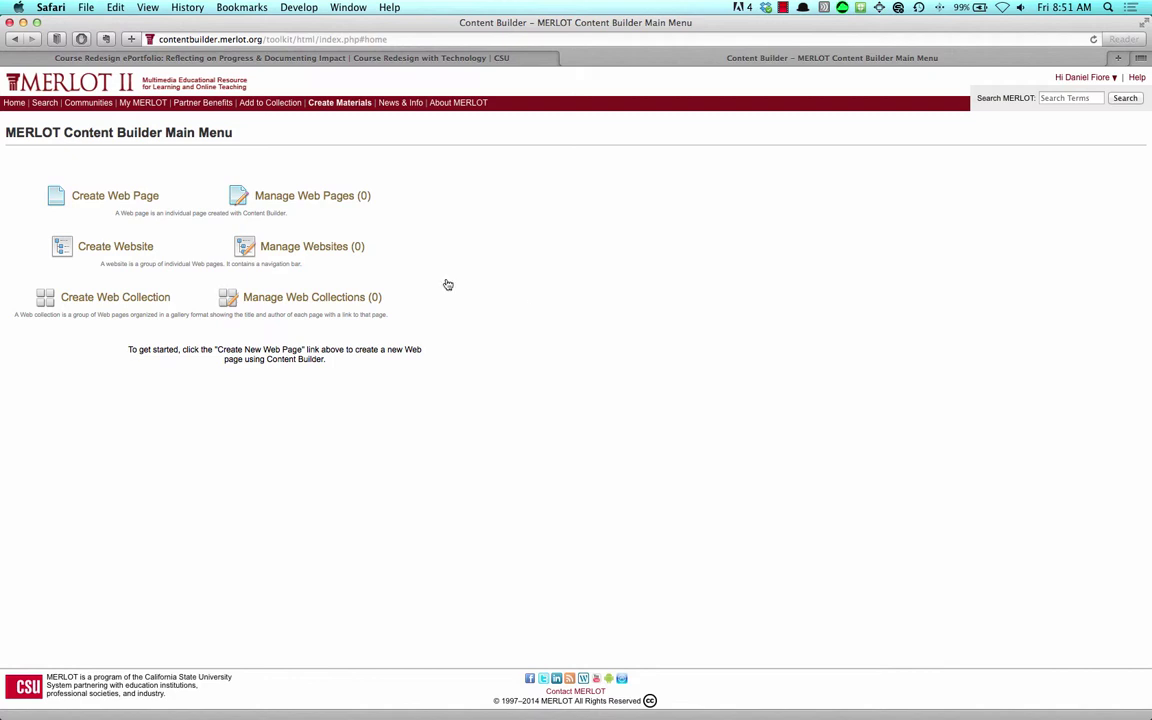
Create a new web page from the CSU Course Redesign ePortfolio template and save it as "Redesigning Example"
click(76, 196)
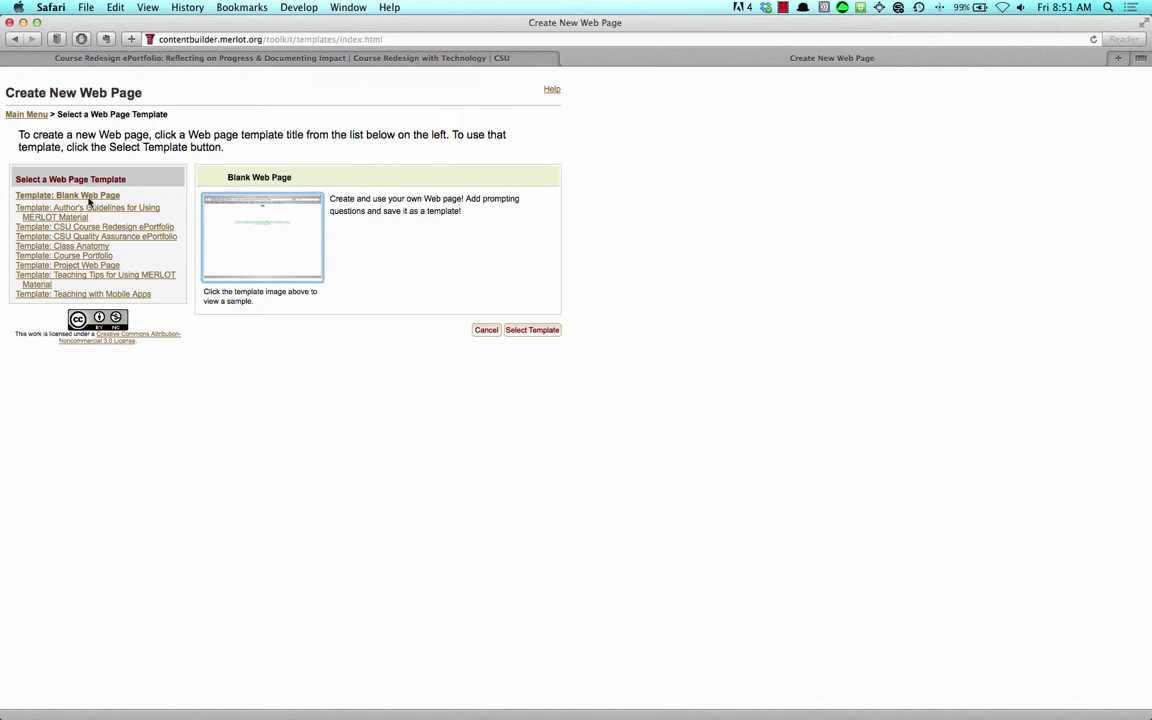
click(150, 227)
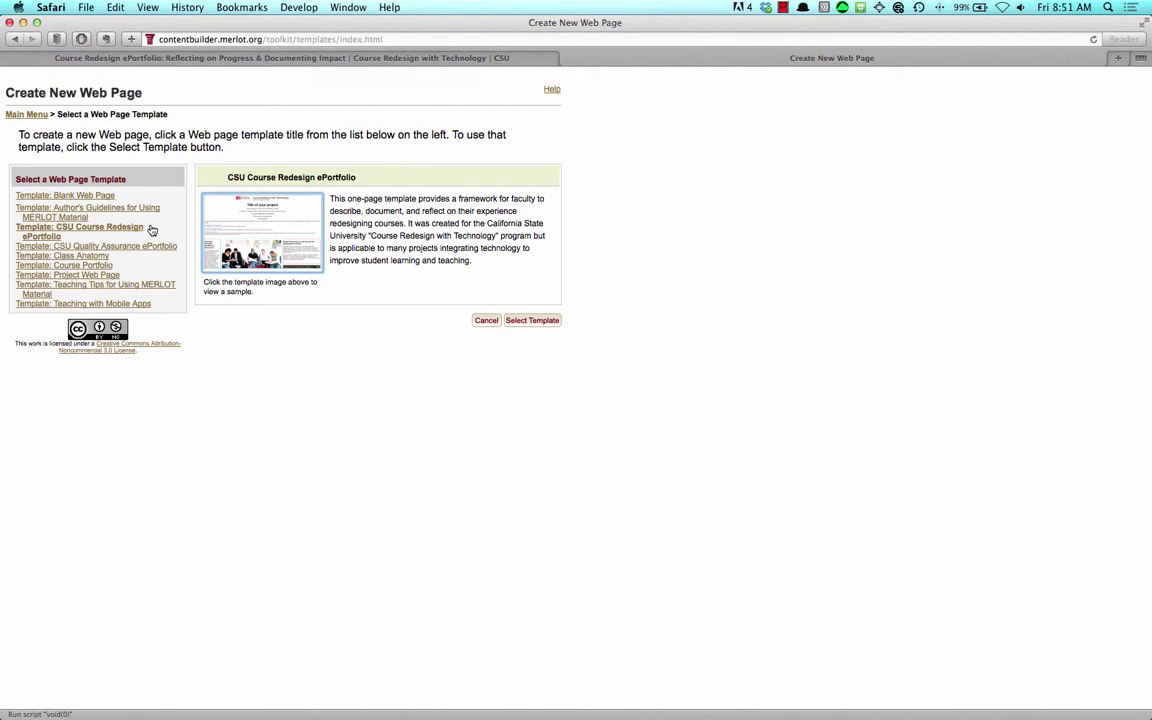
click(532, 320)
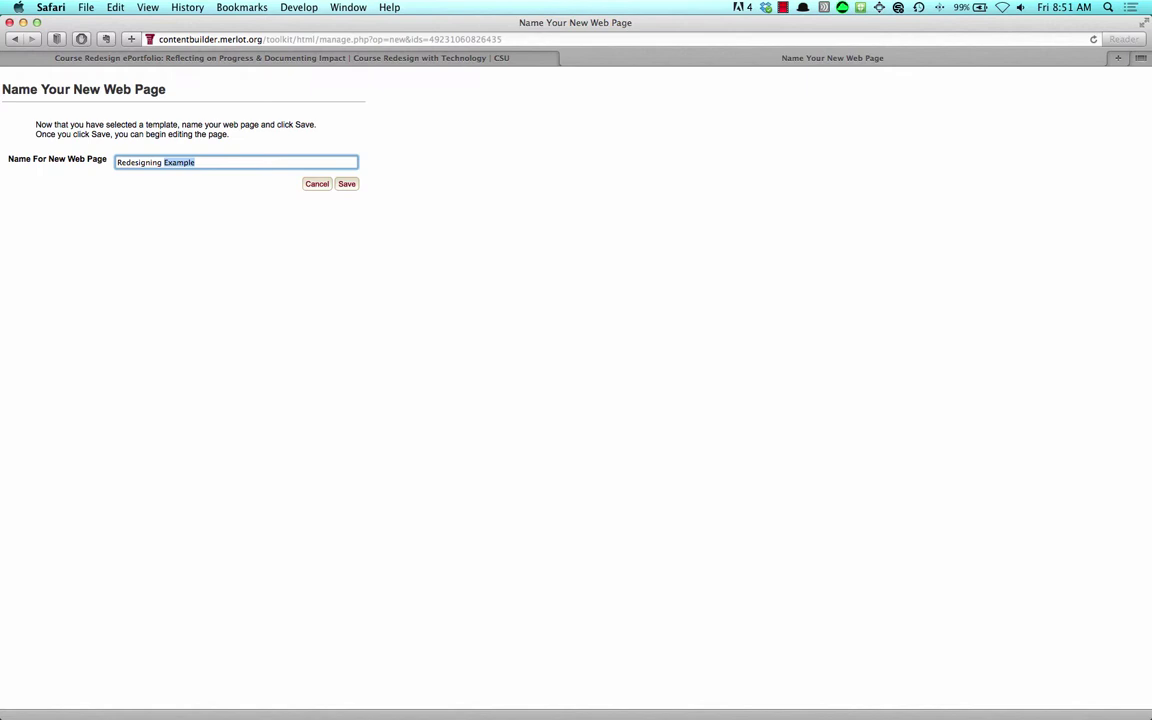
text(Example)
click(347, 185)
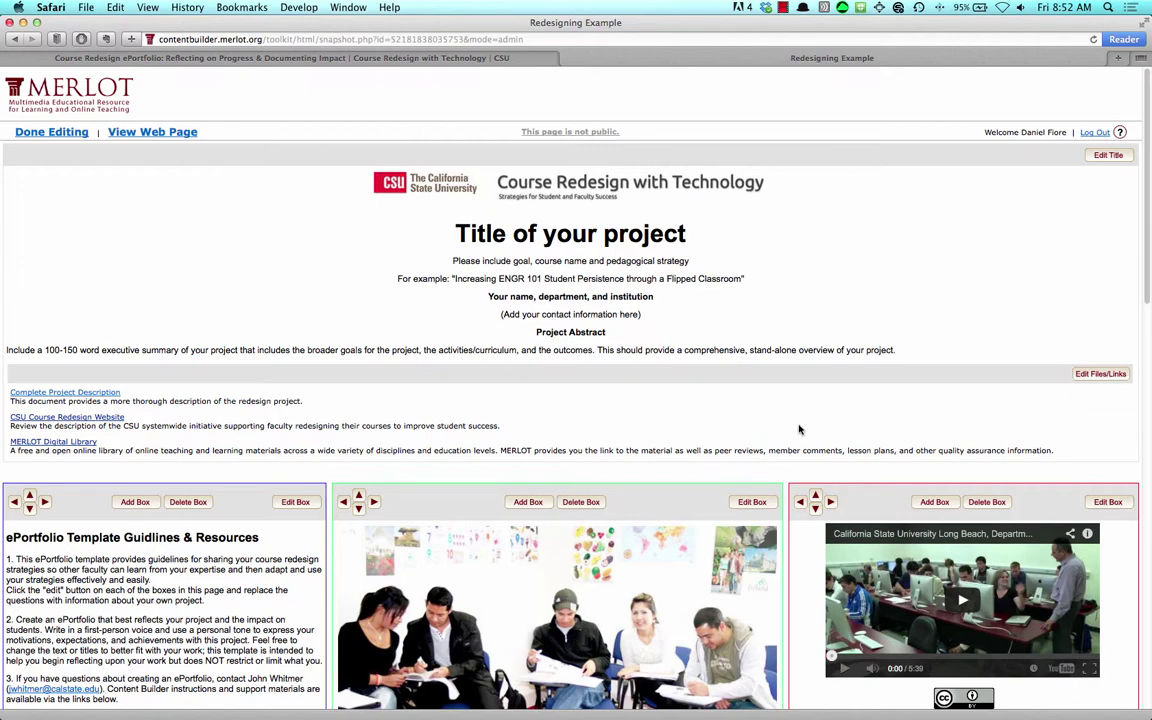
Look over the new page's template boxes and open the ePortfolio Development page on the Course Redesign site
scroll(720, 387, down, 5)
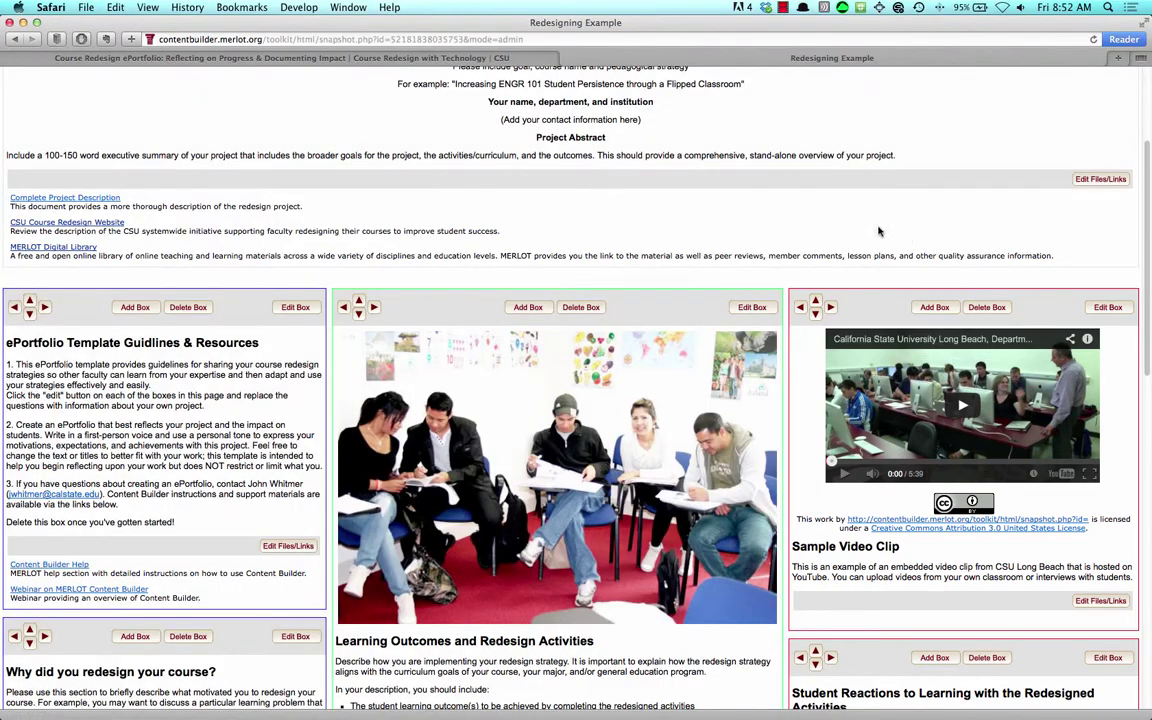
click(505, 59)
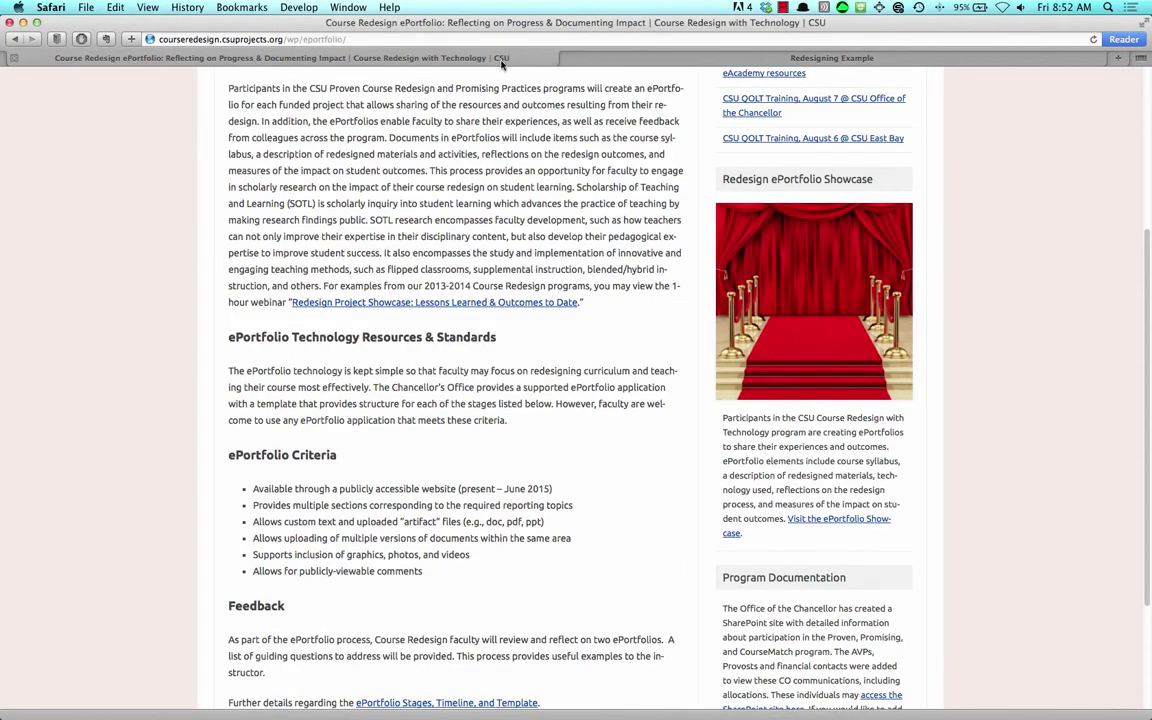
scroll(528, 313, up, 5)
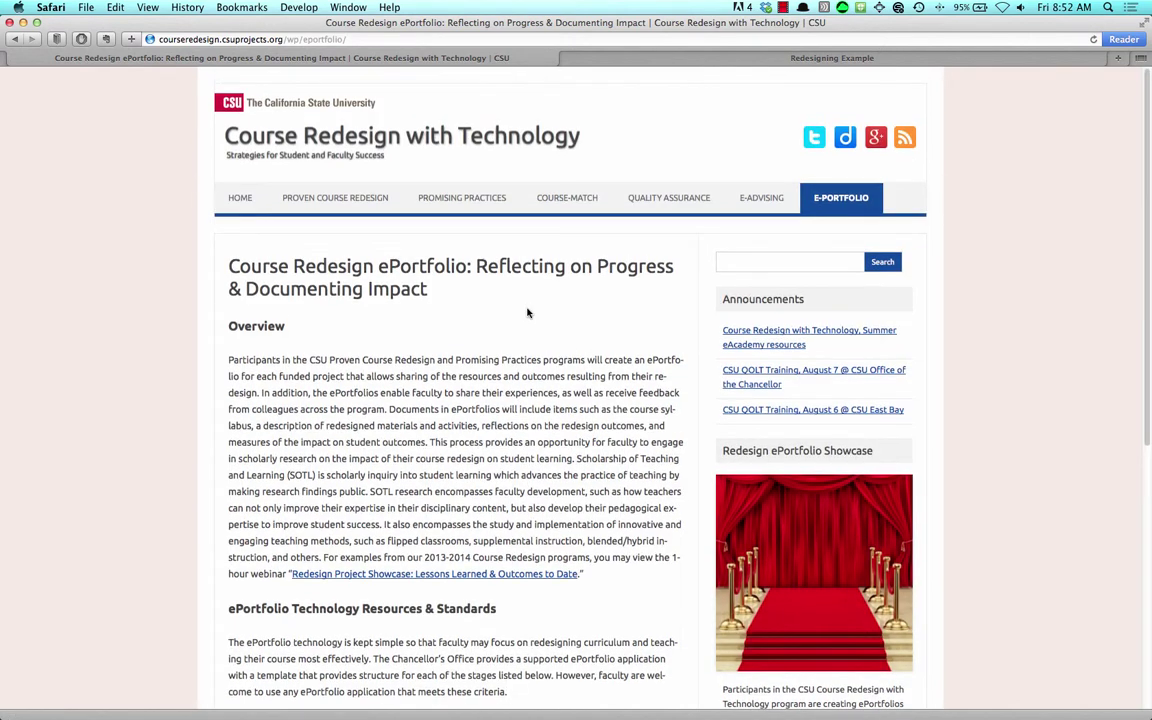
mouse_move(832, 210)
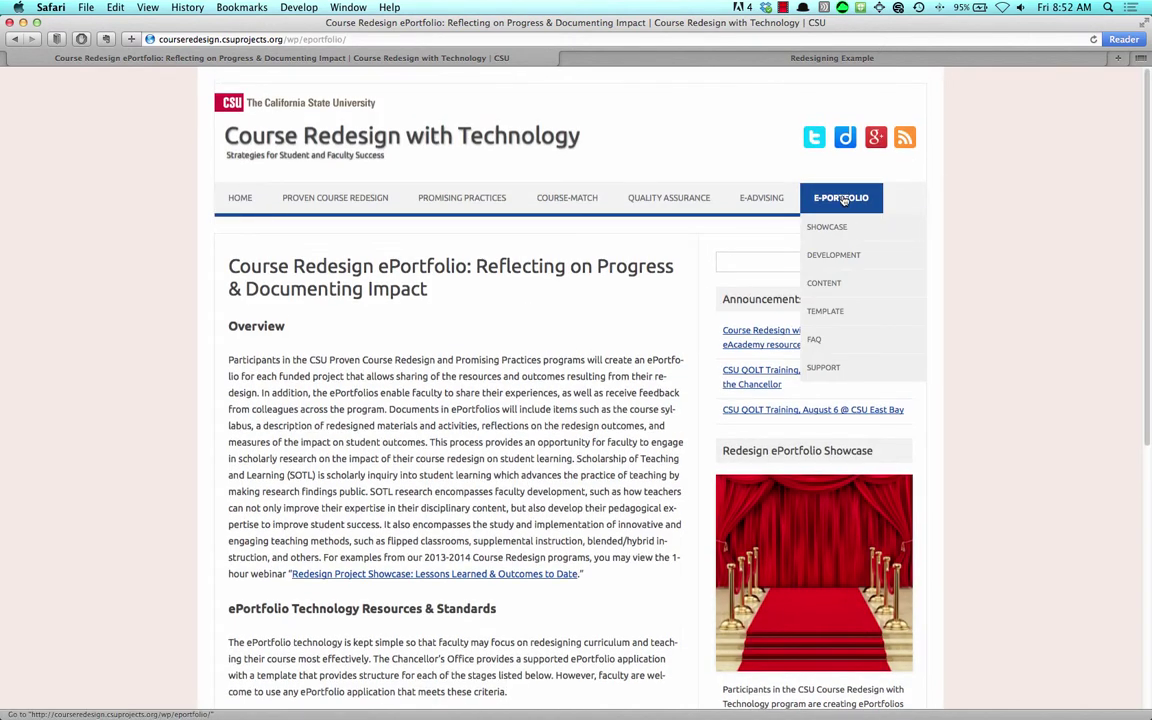
click(880, 261)
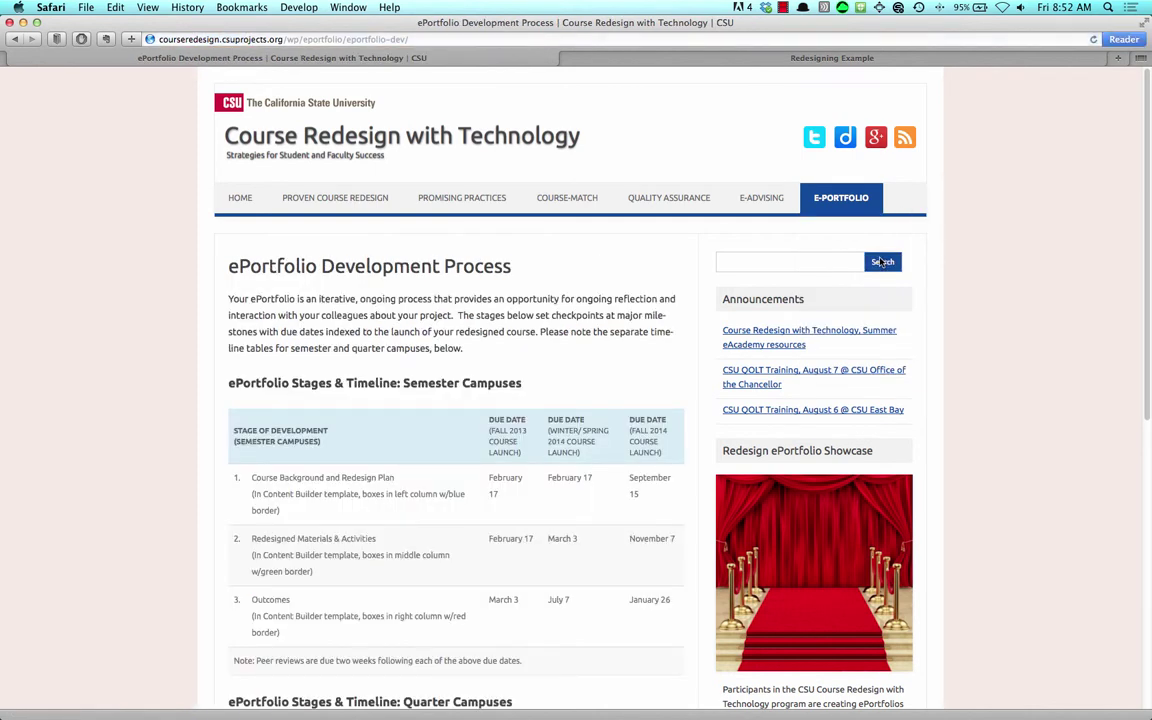
Return to the Redesigning Example page, view it as a web page, and go back to its editor
click(650, 58)
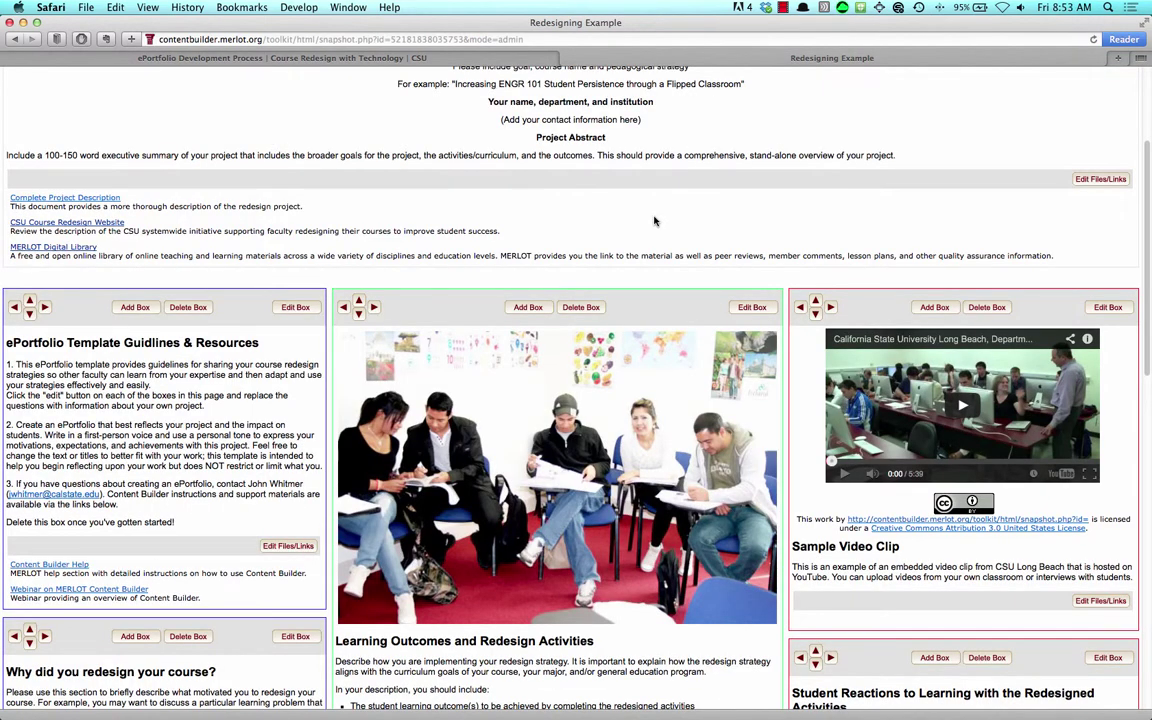
scroll(655, 221, up, 4)
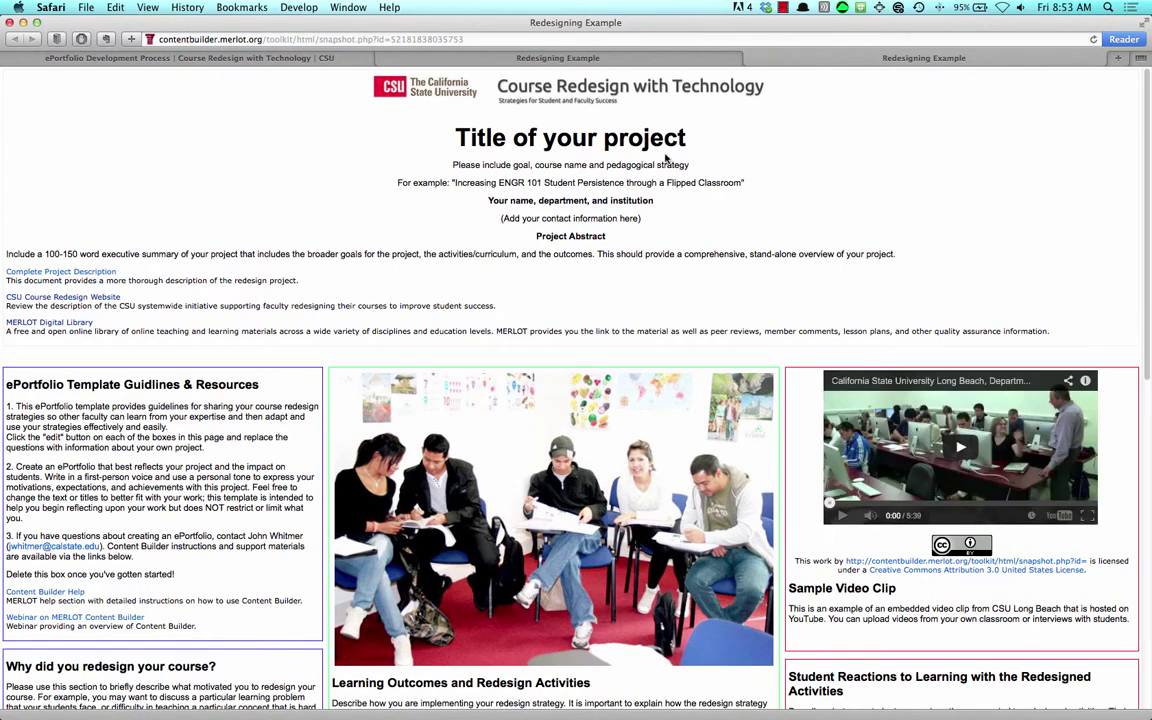
click(751, 60)
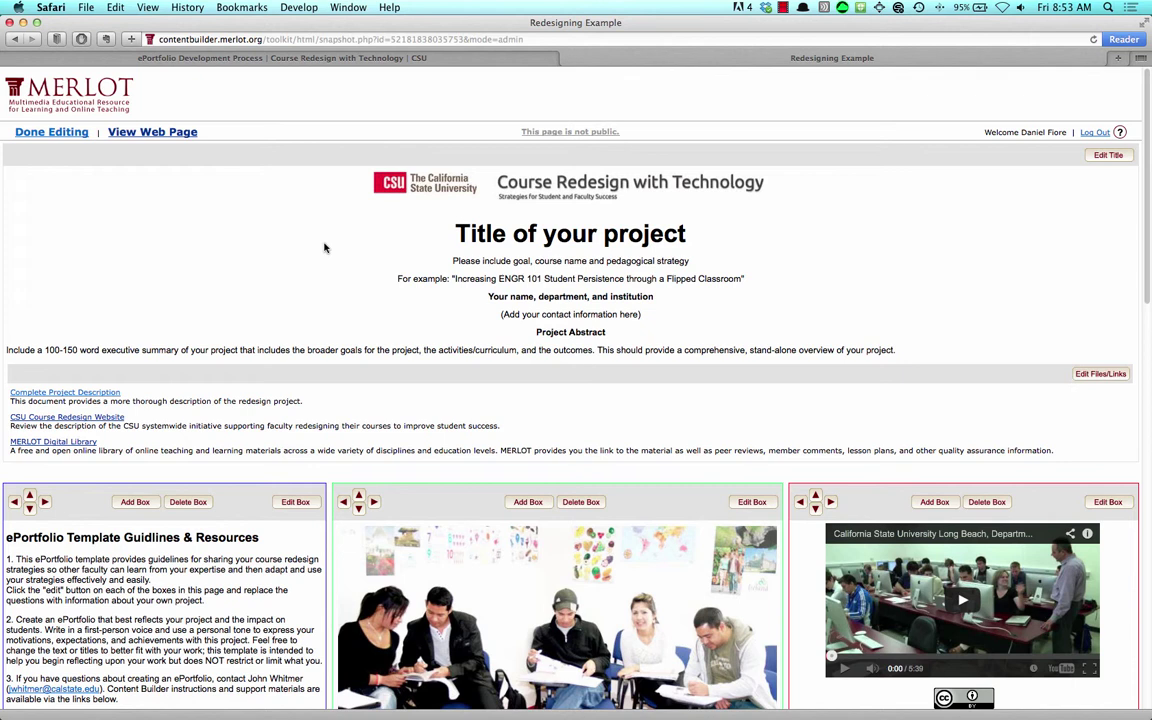
Finish editing the web page and make it public with the short title "redesigningexample", keeping the default license options
click(70, 132)
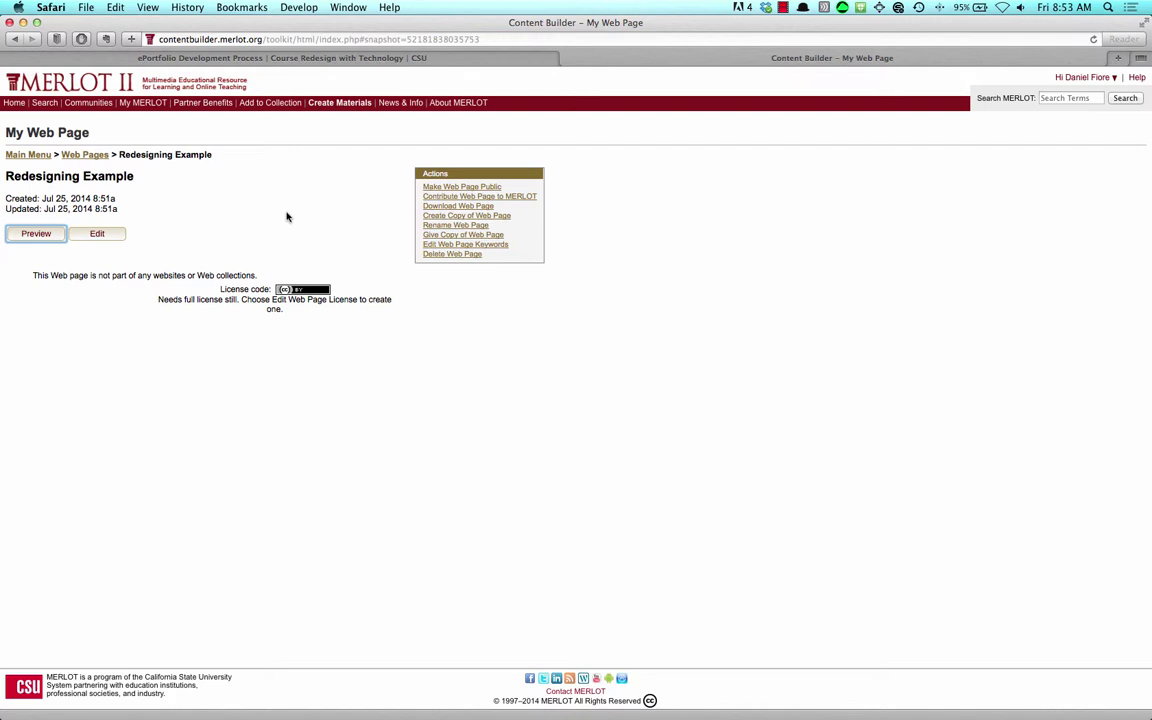
super+click(478, 189)
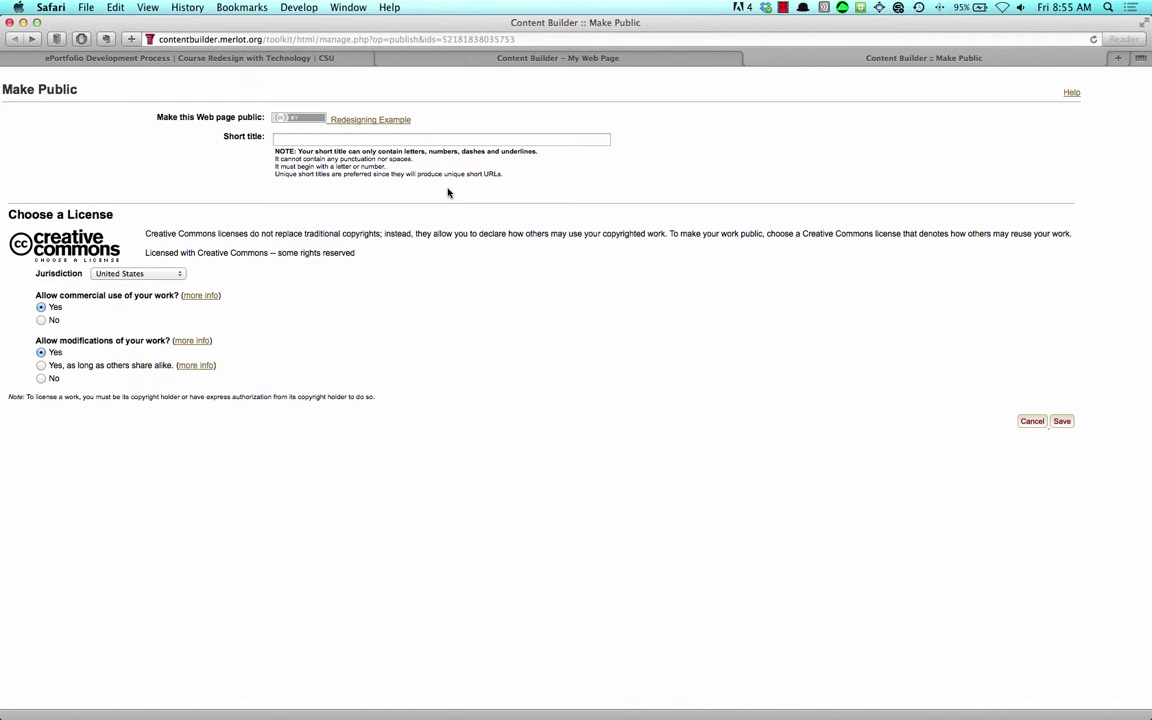
click(375, 140)
text(r)
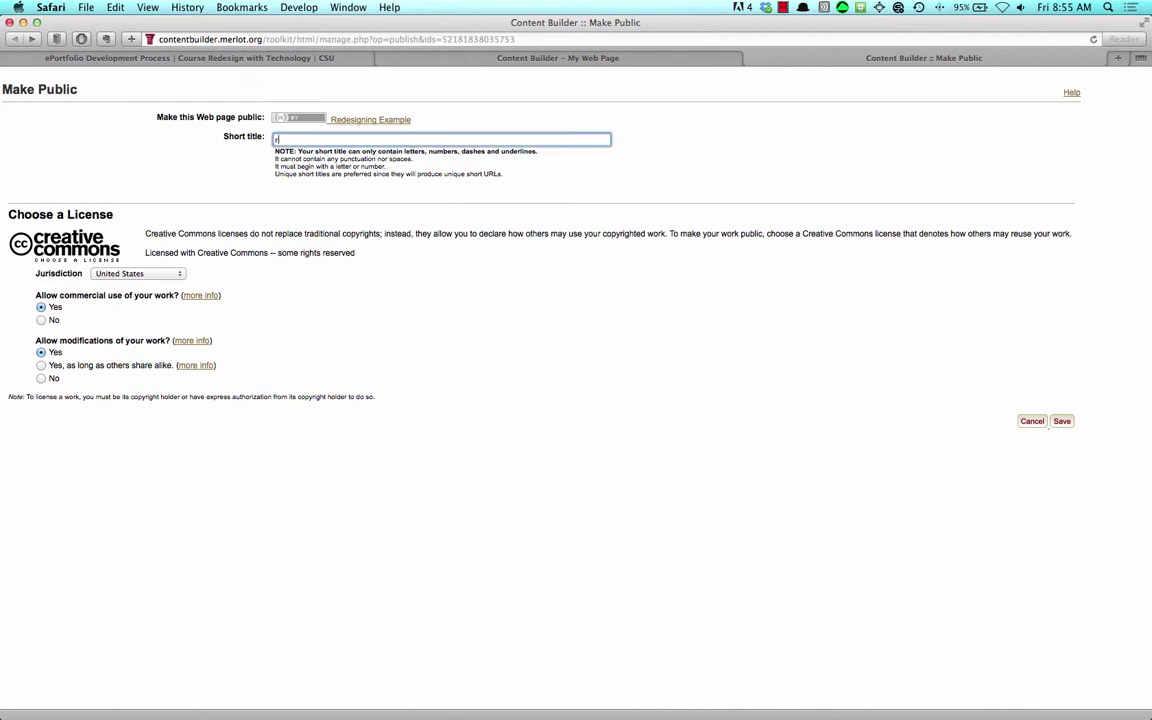
text(edesigningexample)
click(1066, 423)
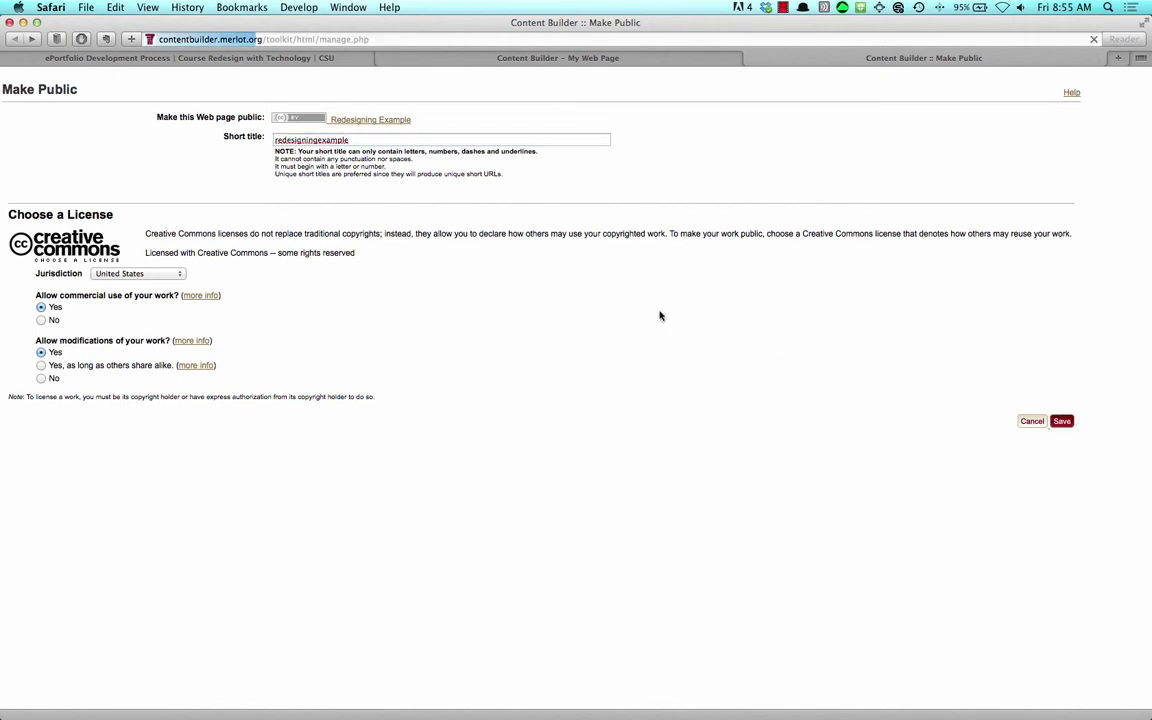